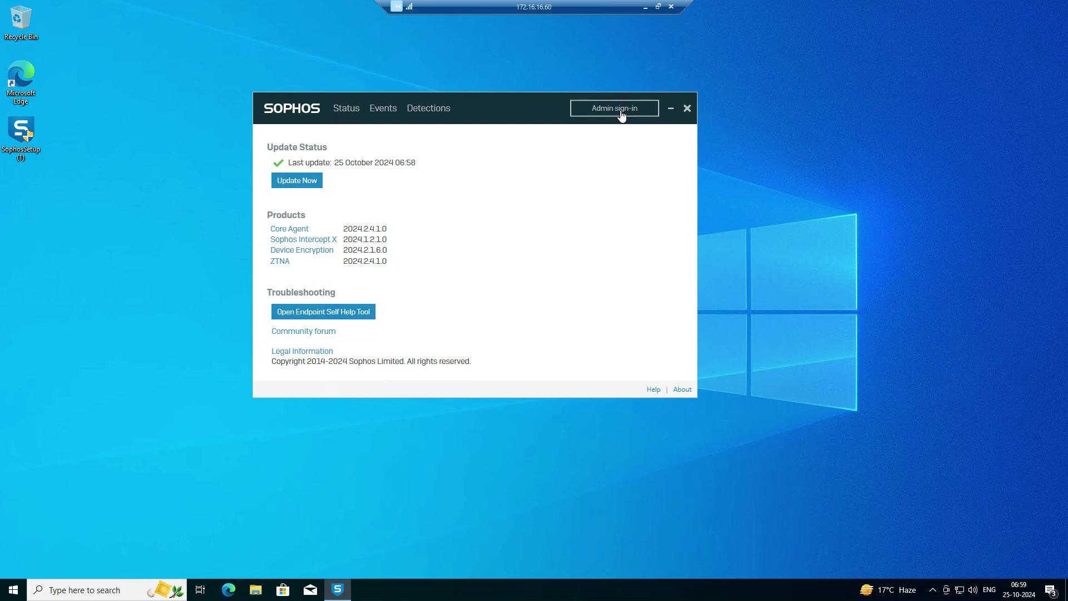
# Reveal Demopc1's tamper protection password on its Sophos Central page and select it for copying
pyautogui.click(645, 7)
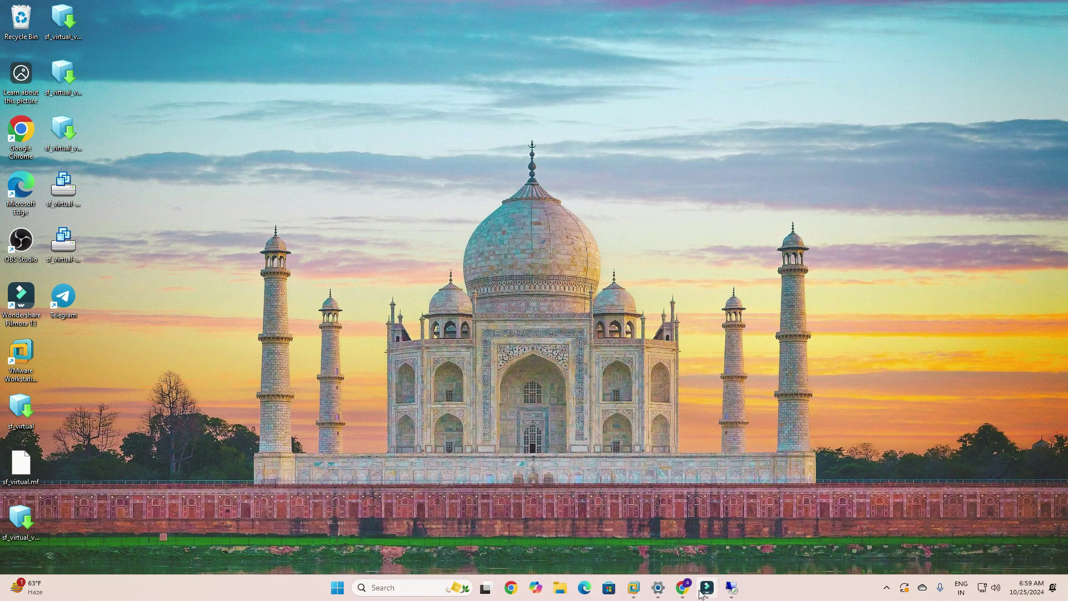
pyautogui.click(682, 587)
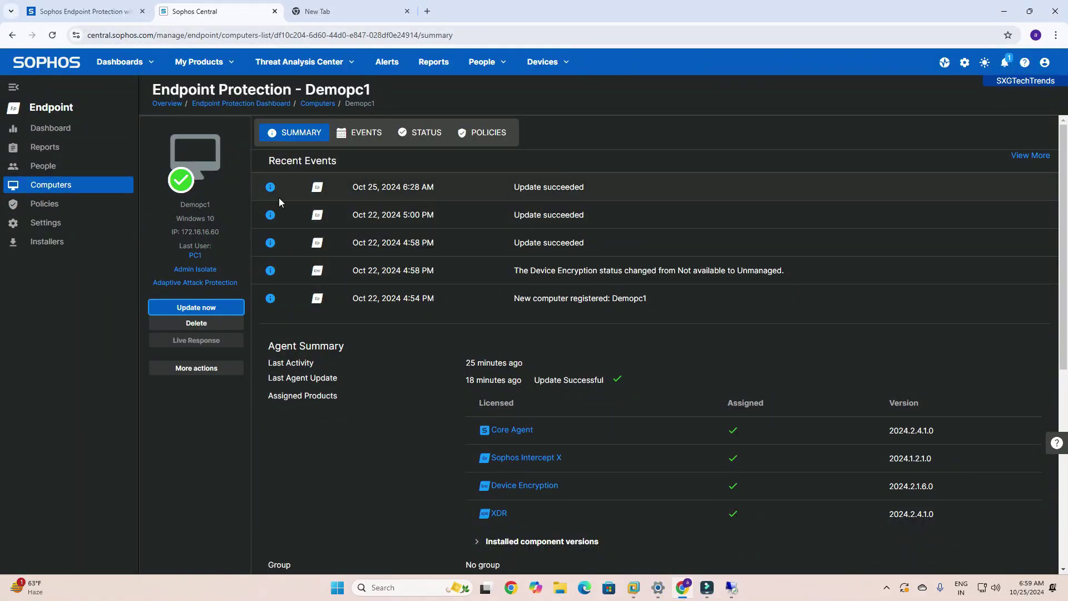
pyautogui.scroll(-4, 462, 357)
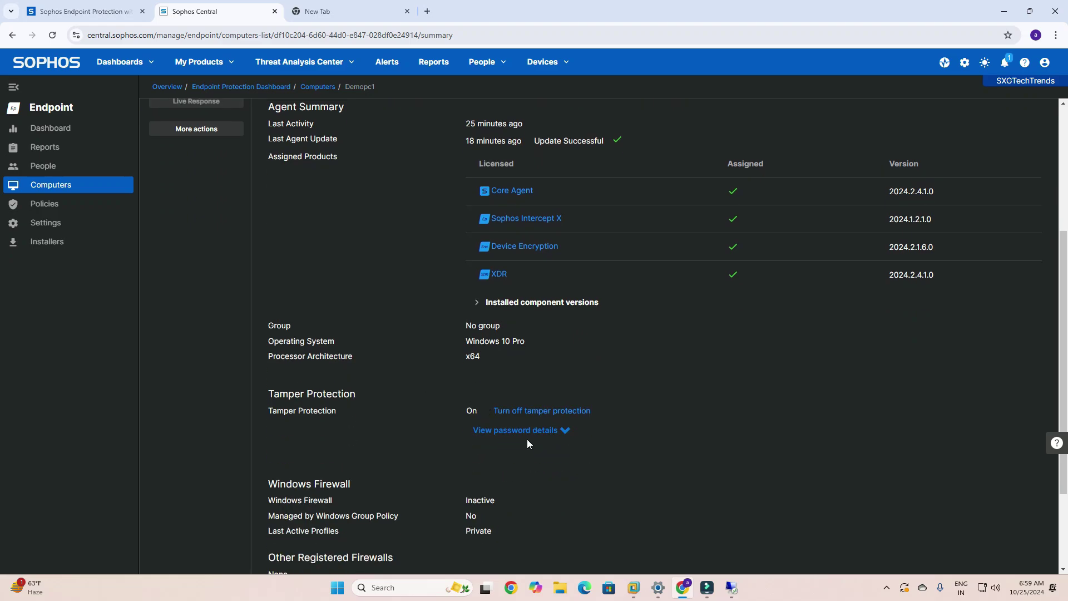
pyautogui.click(563, 431)
pyautogui.scroll(-2, 668, 419)
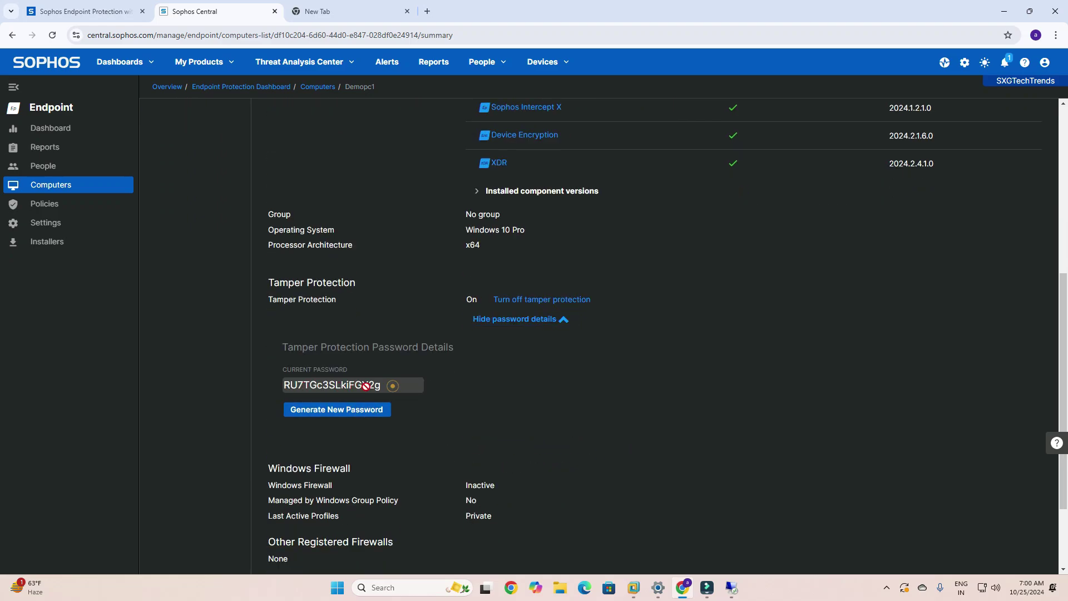
pyautogui.moveTo(388, 388); pyautogui.dragTo(285, 388)
pyautogui.click(1003, 12)
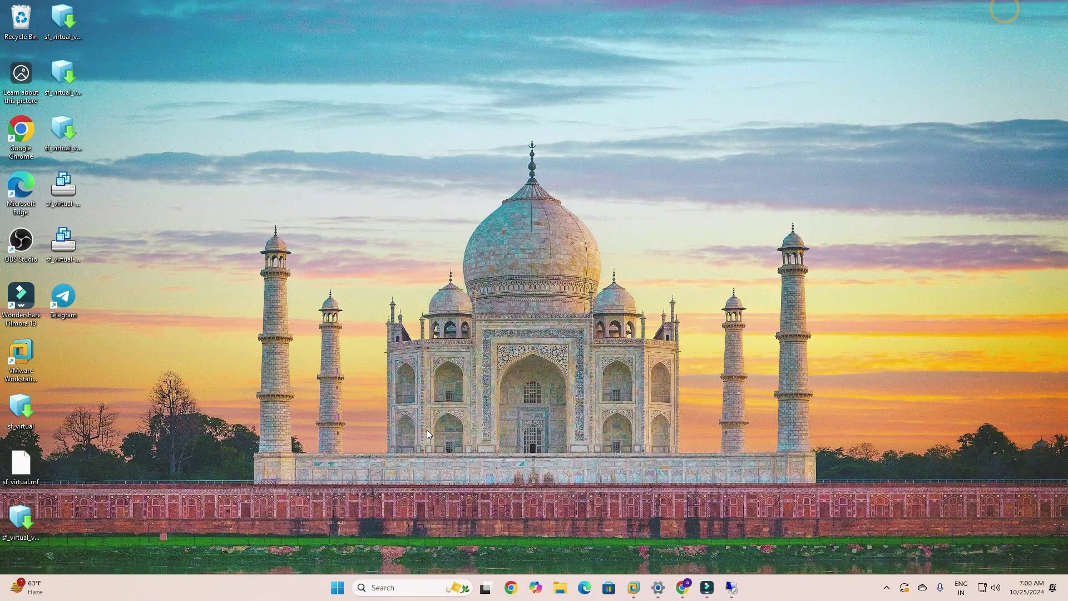
# Sign in to the Sophos Endpoint agent as admin using the pasted tamper protection password
pyautogui.click(729, 590)
pyautogui.click(605, 109)
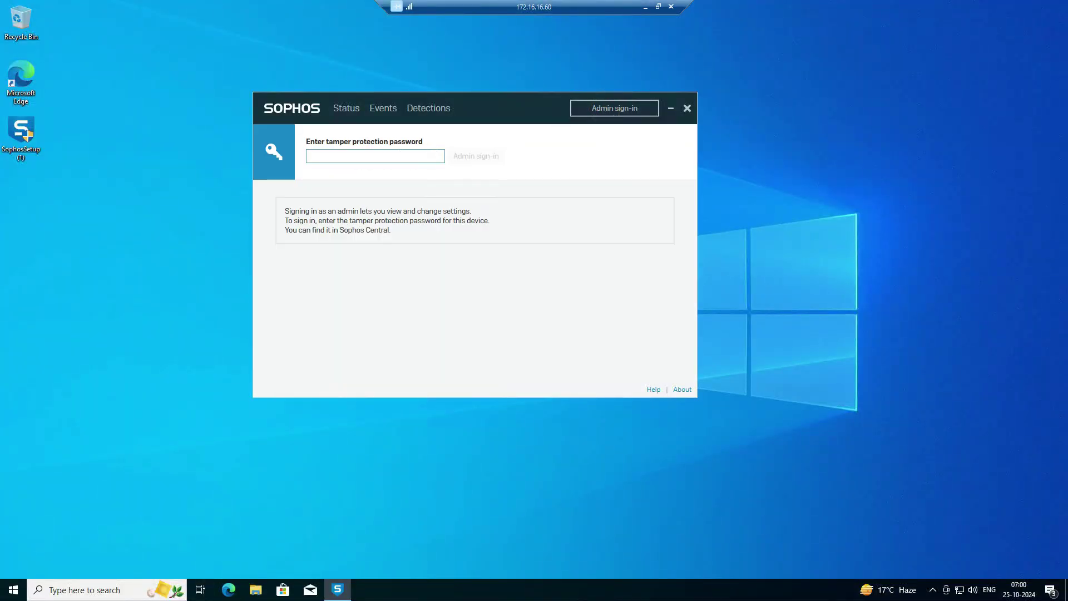
pyautogui.write('••••••••••••••••')
pyautogui.click(362, 156)
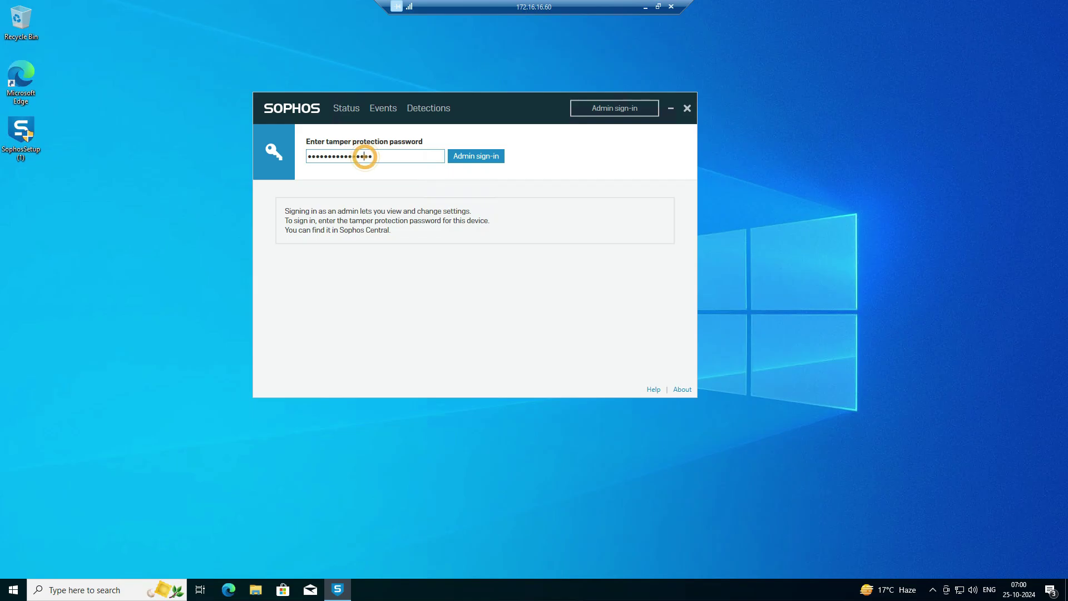
pyautogui.click(471, 156)
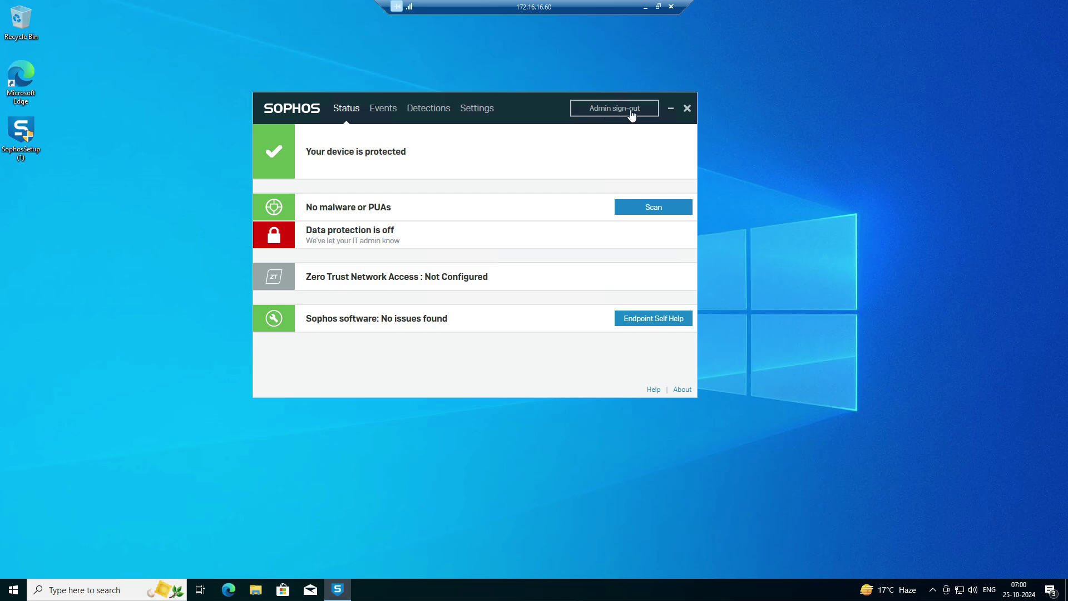
# In Sophos Endpoint settings, tick Override Sophos Central Policy and toggle Tamper Protection off
pyautogui.click(485, 112)
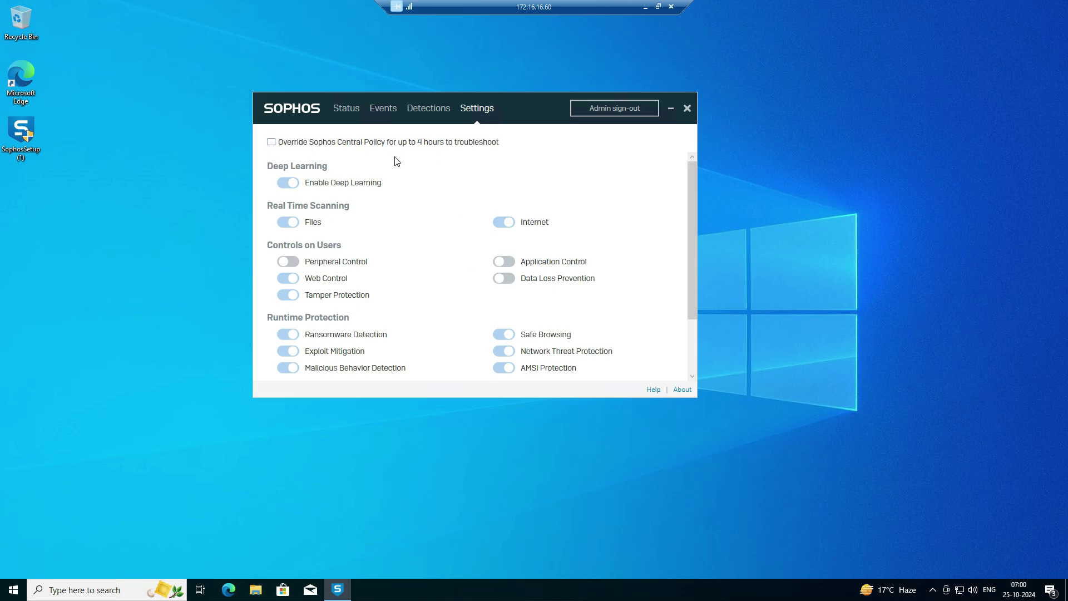
pyautogui.click(272, 142)
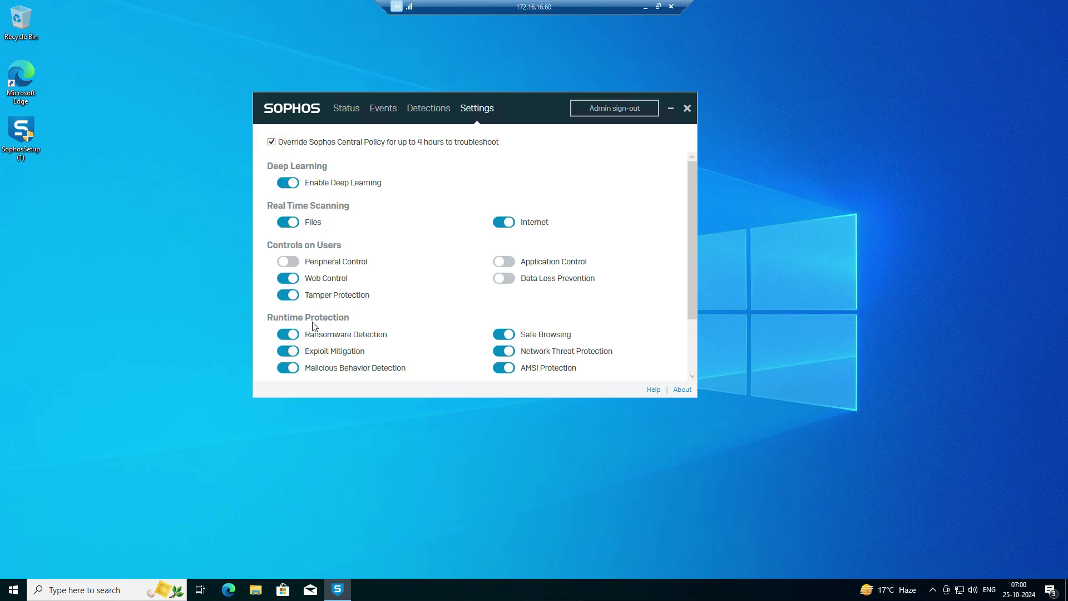
pyautogui.click(283, 301)
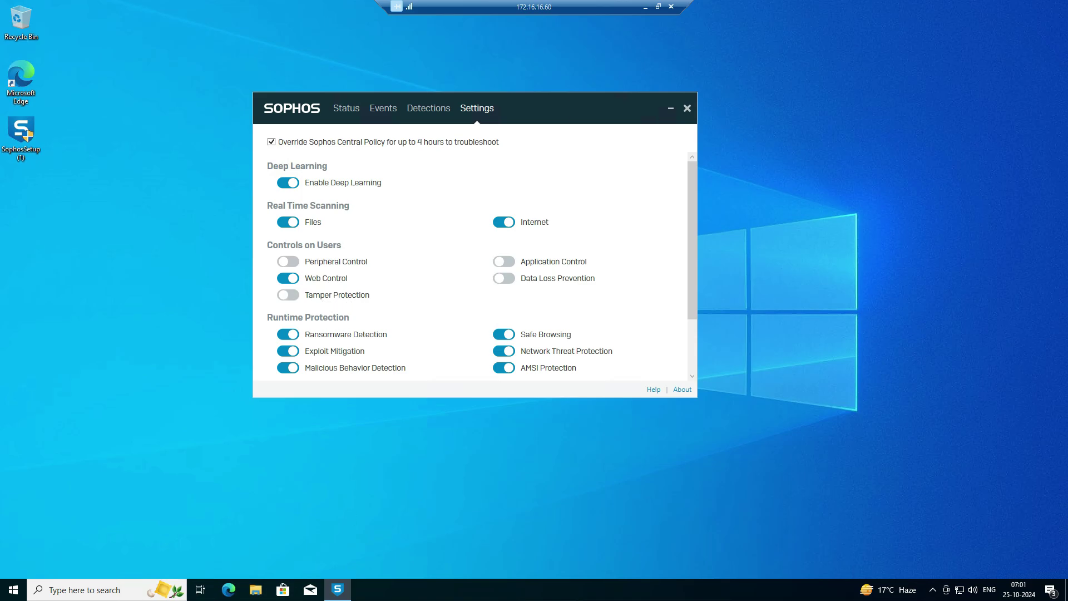
# Close Sophos Endpoint and open Control Panel from a 'cont' Windows search
pyautogui.click(687, 110)
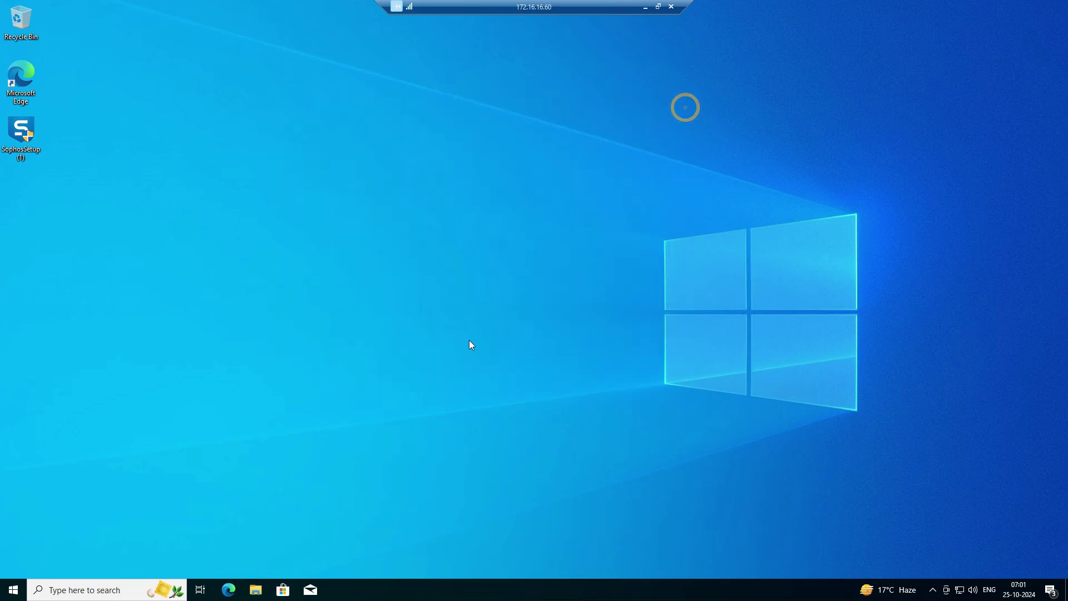
pyautogui.click(119, 589)
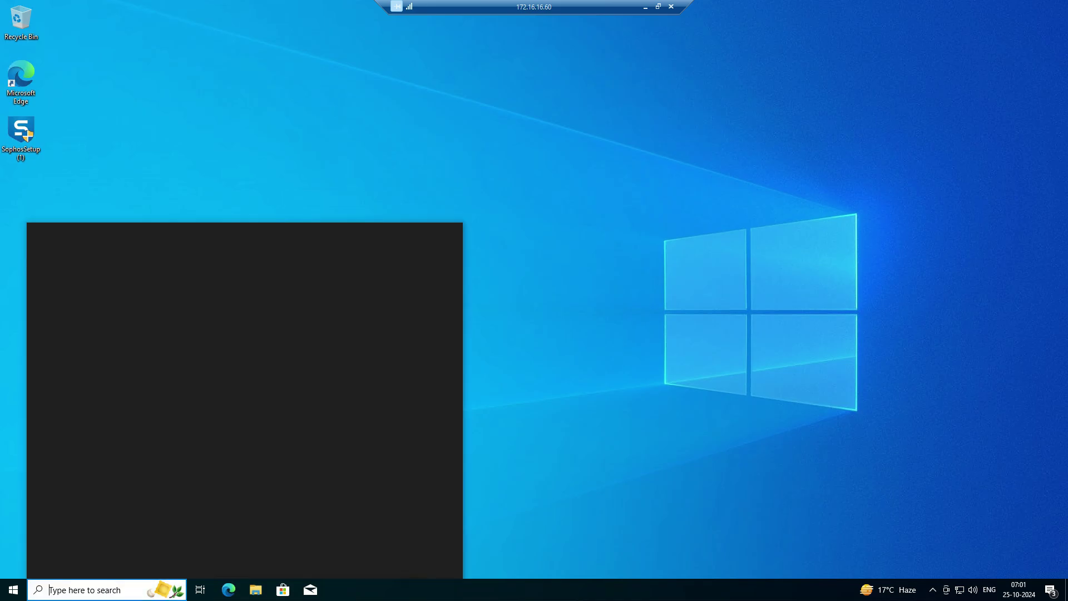
pyautogui.write('cont')
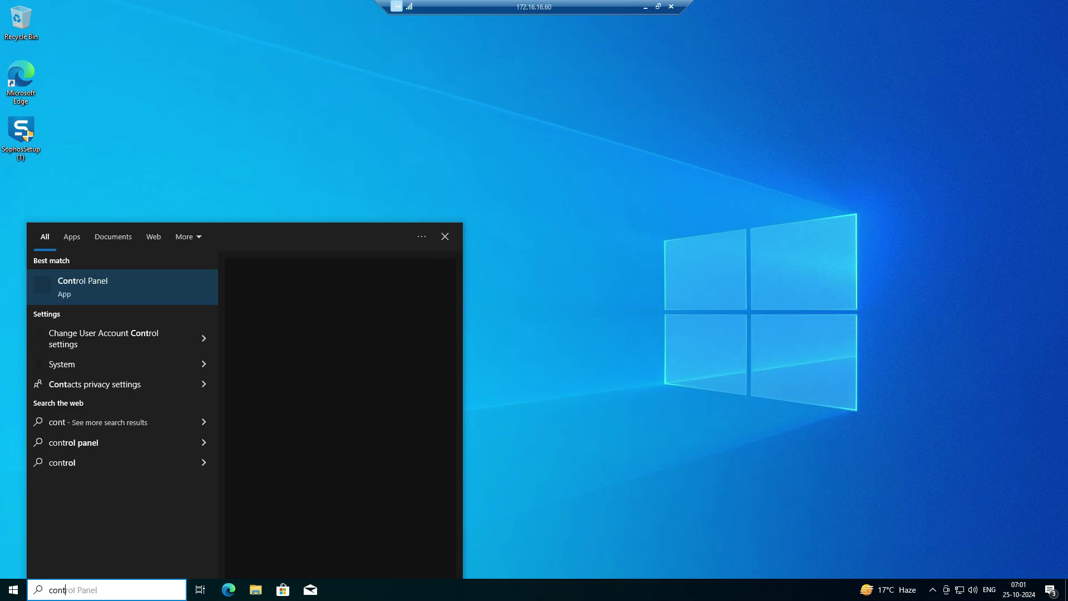
pyautogui.click(98, 294)
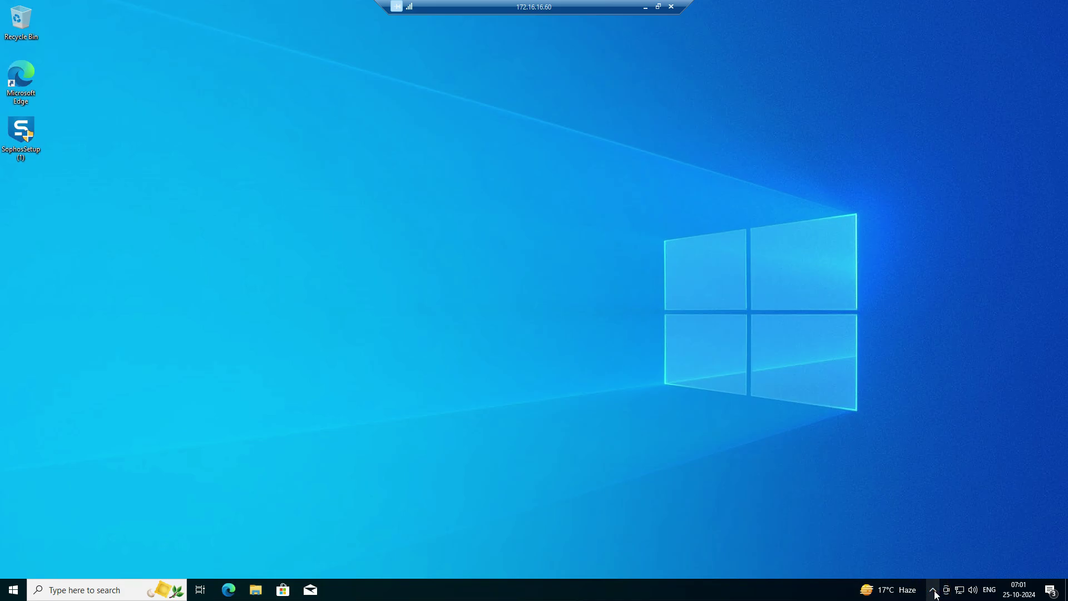
# Refresh the desktop, center the Control Panel window, and open Programs and Features
pyautogui.click(933, 591)
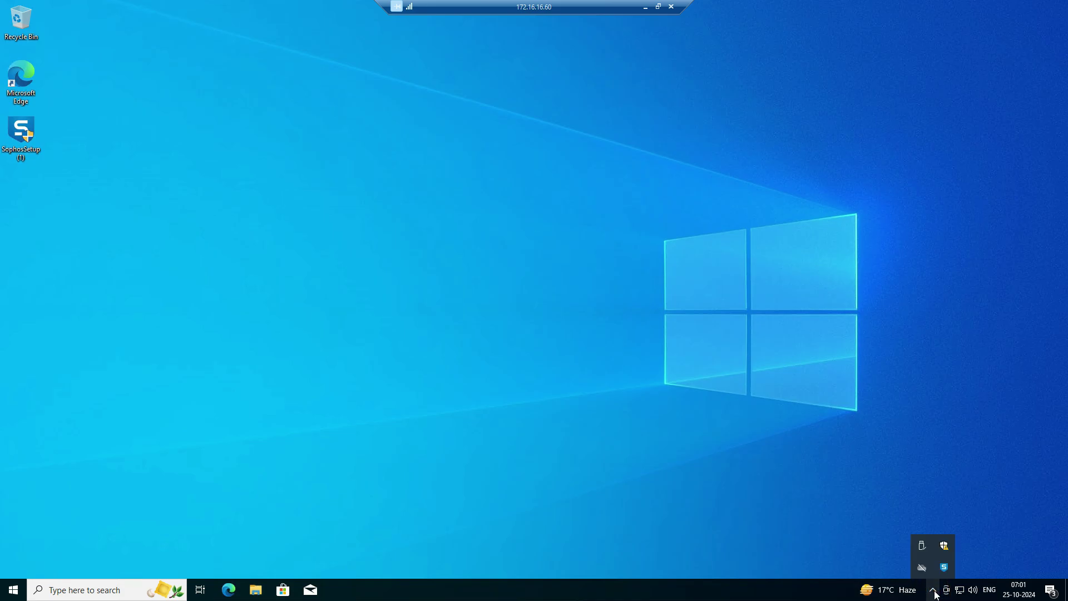
pyautogui.click(576, 331)
pyautogui.rightClick(492, 271)
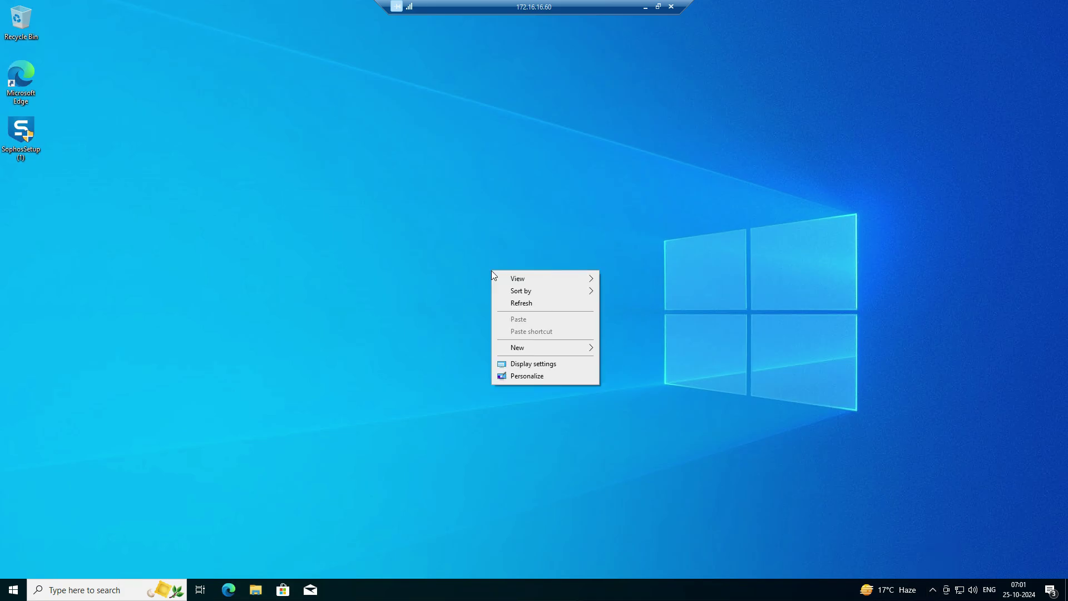
pyautogui.click(519, 303)
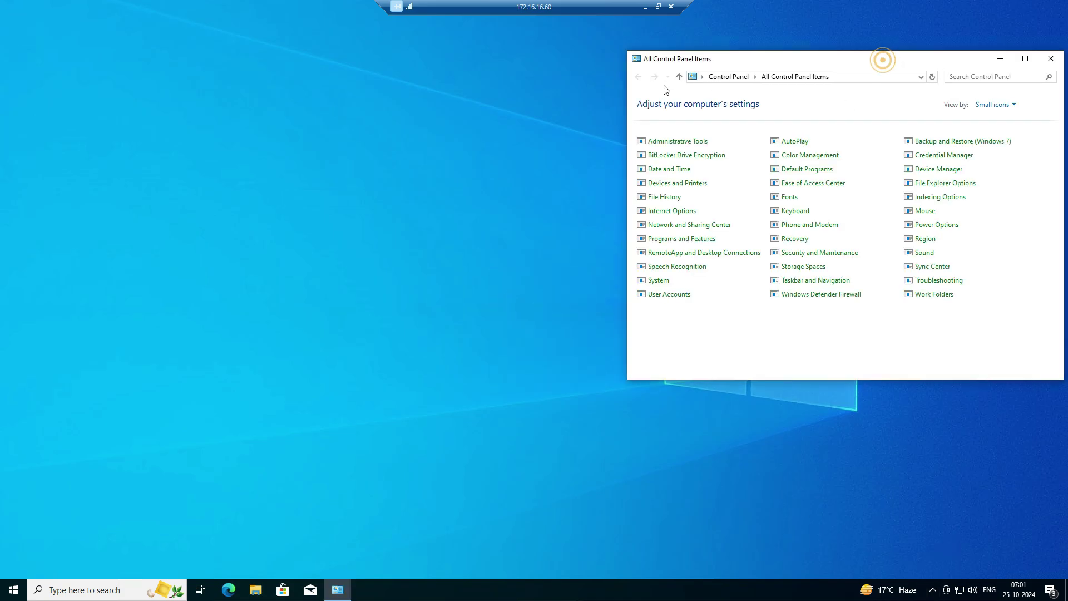
pyautogui.moveTo(883, 59); pyautogui.dragTo(661, 85)
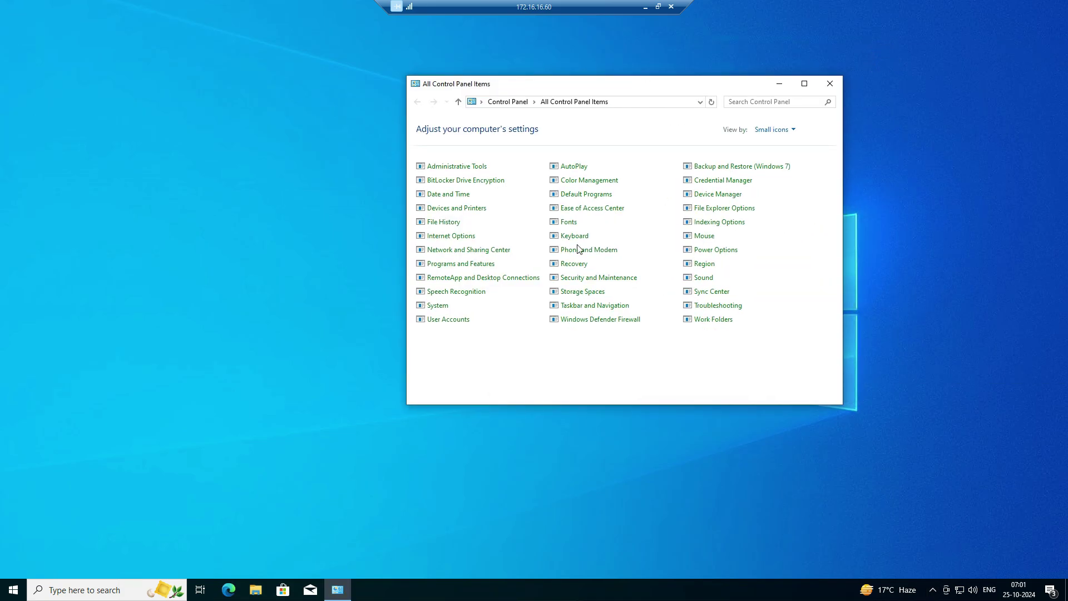
pyautogui.click(462, 265)
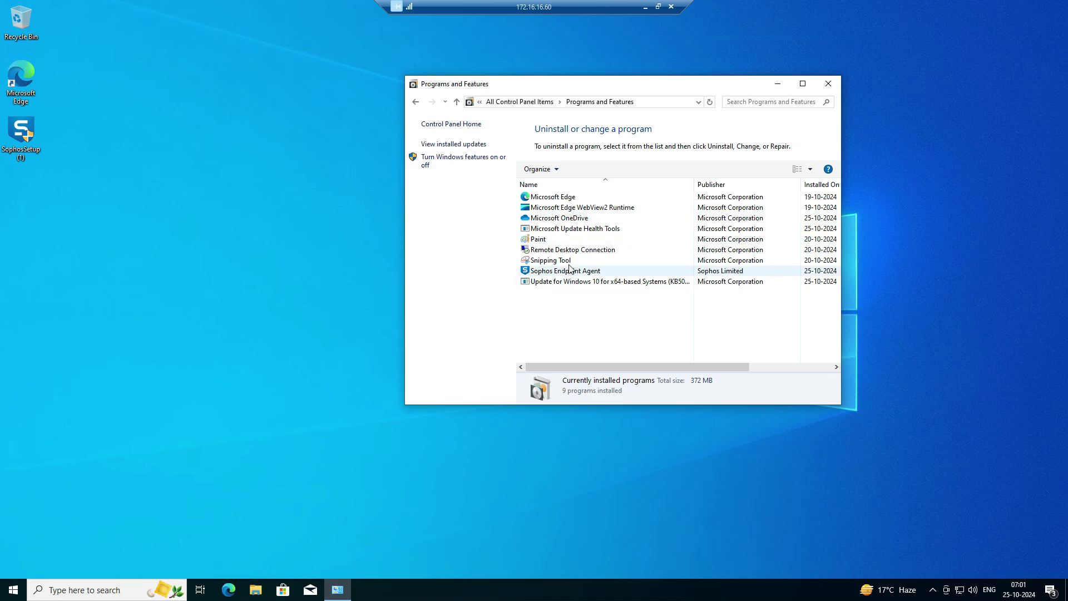
# Select Sophos Endpoint Agent in Programs and Features and confirm its uninstall
pyautogui.click(571, 271)
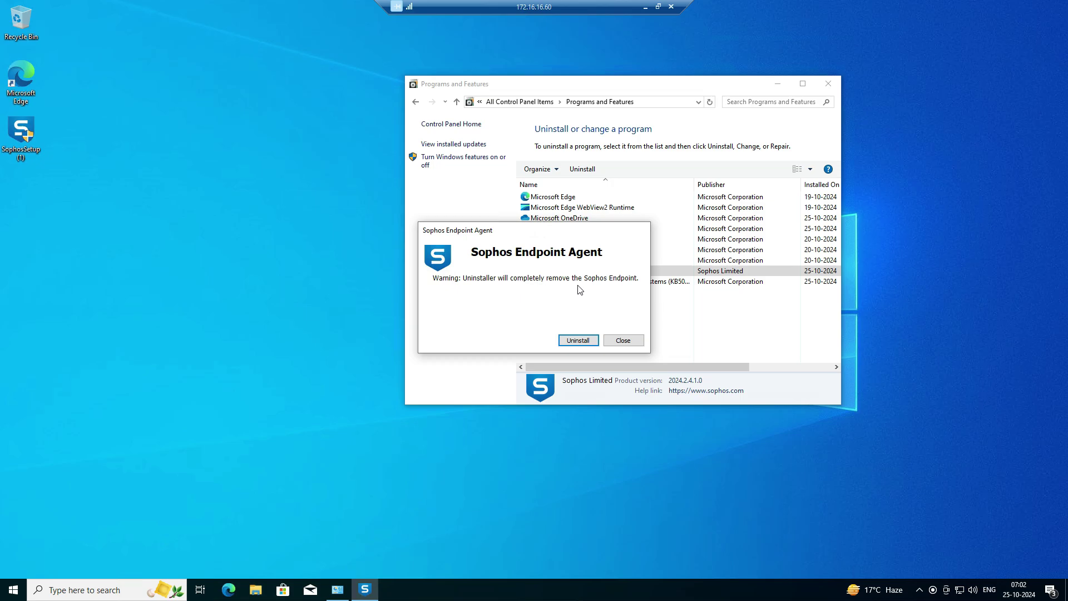
pyautogui.click(577, 341)
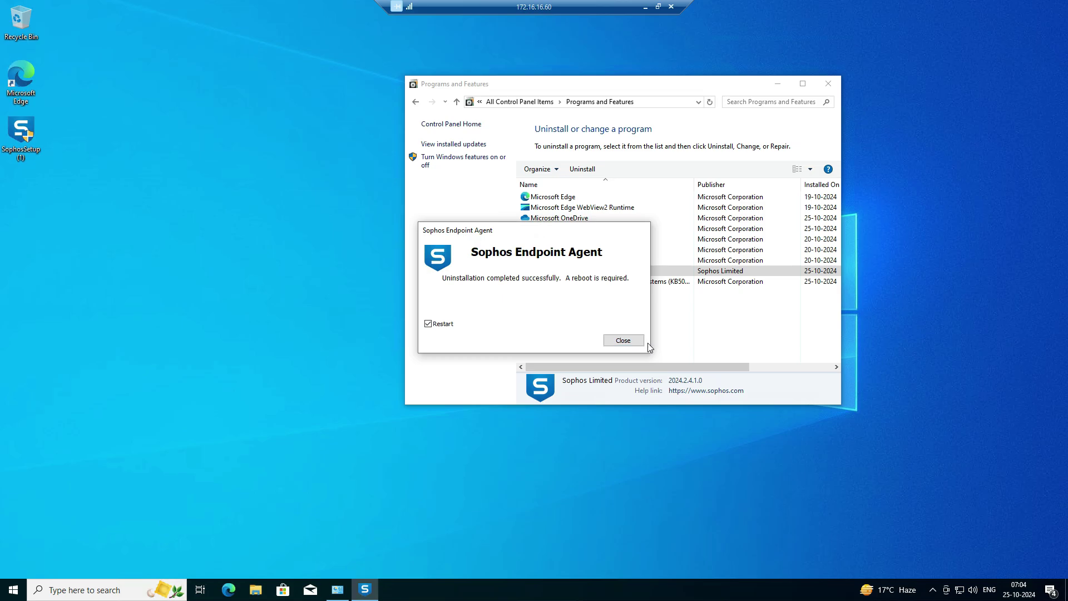
# Close the uninstaller with restart ticked, then show the Windows 10 x64 VM full screen
pyautogui.click(623, 340)
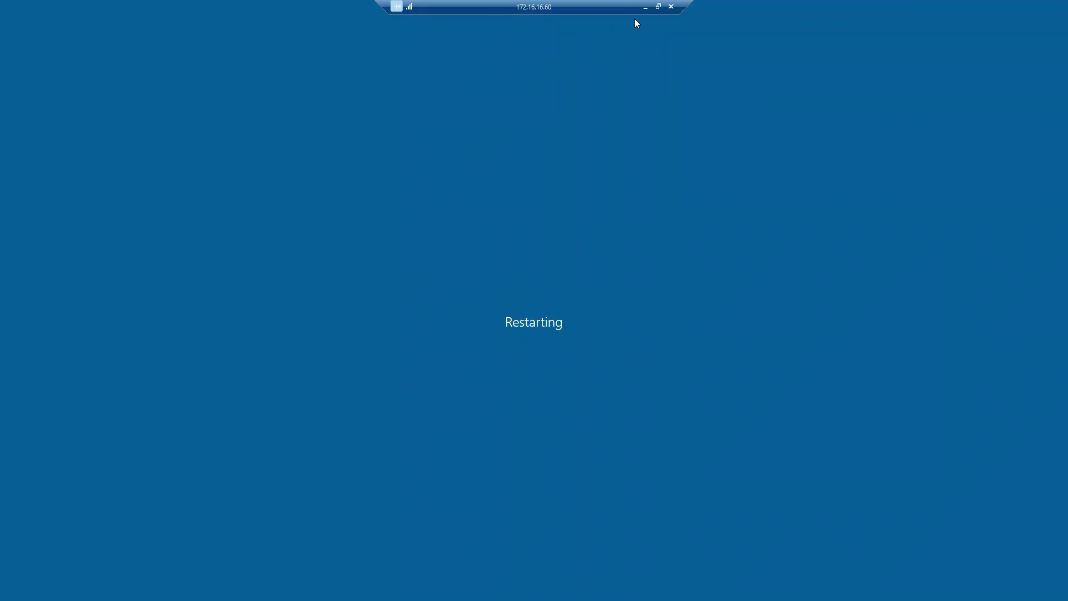
pyautogui.click(644, 7)
pyautogui.moveTo(682, 588)
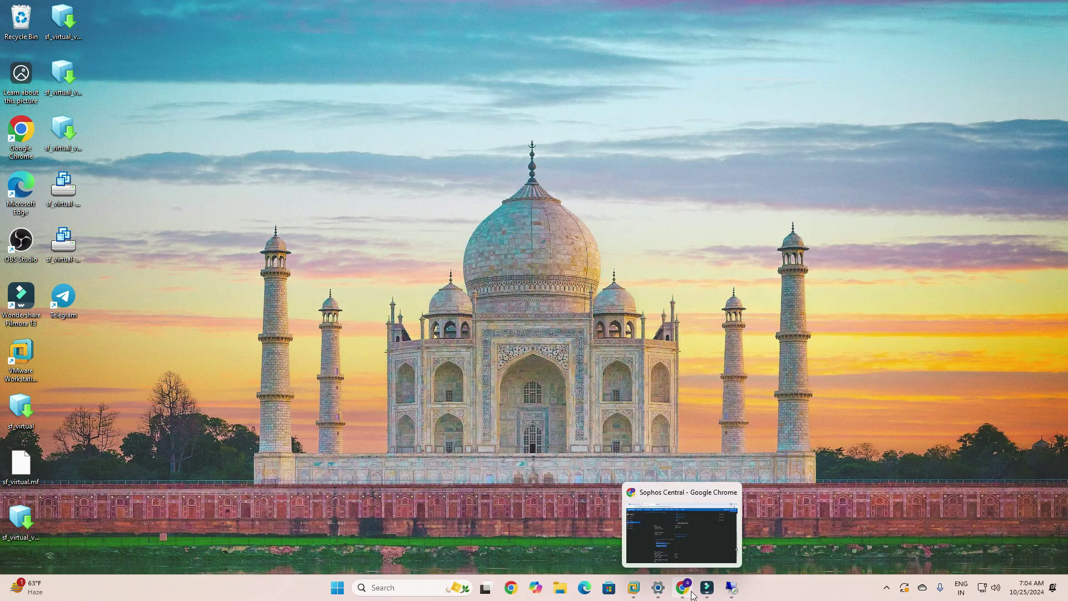
pyautogui.moveTo(633, 588)
pyautogui.click(724, 520)
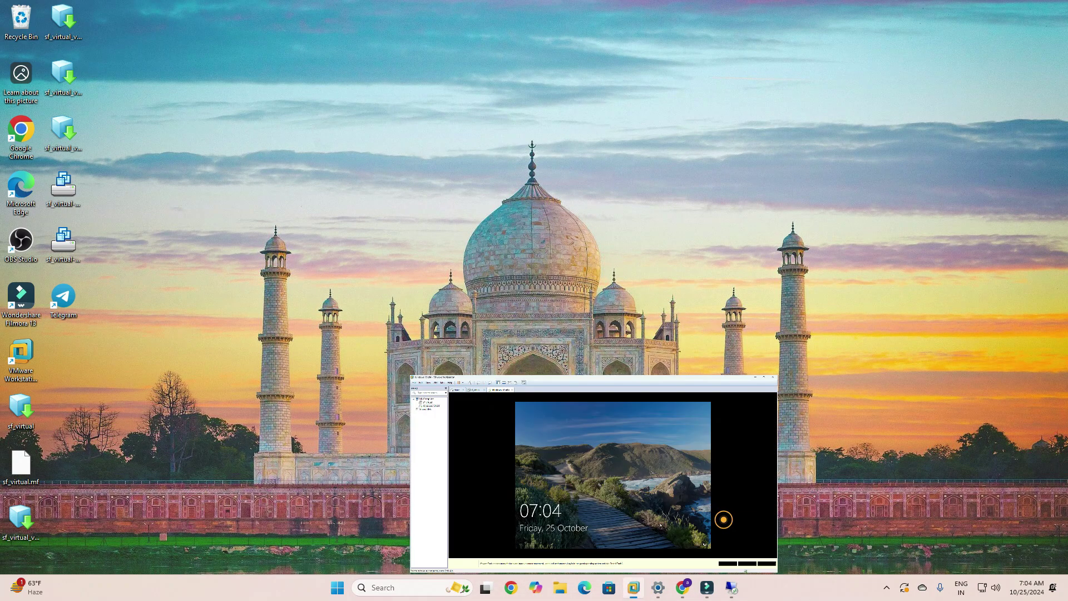
pyautogui.click(283, 22)
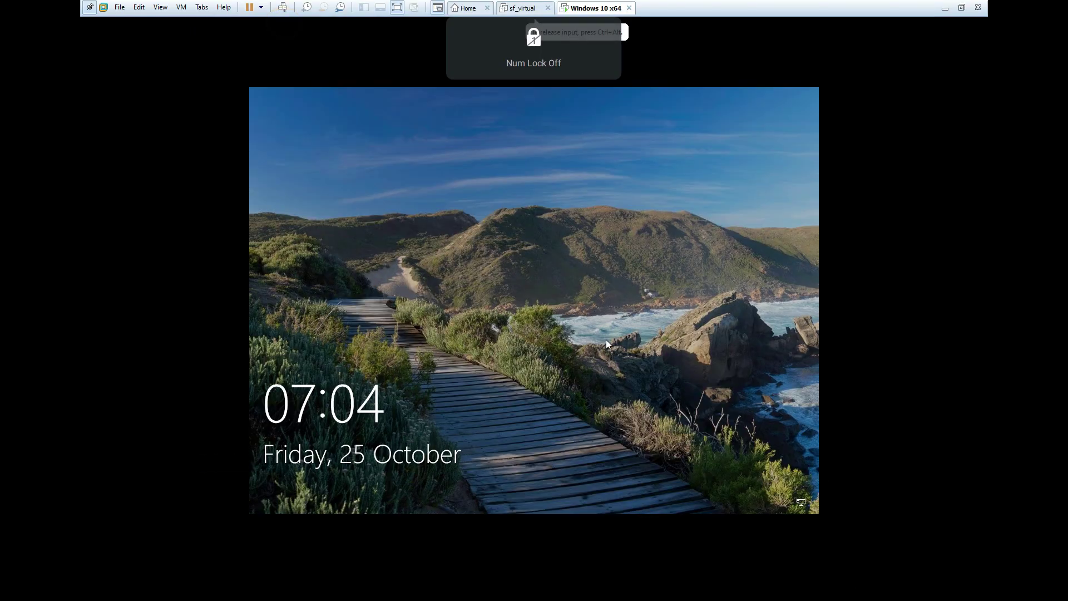
pyautogui.click(593, 333)
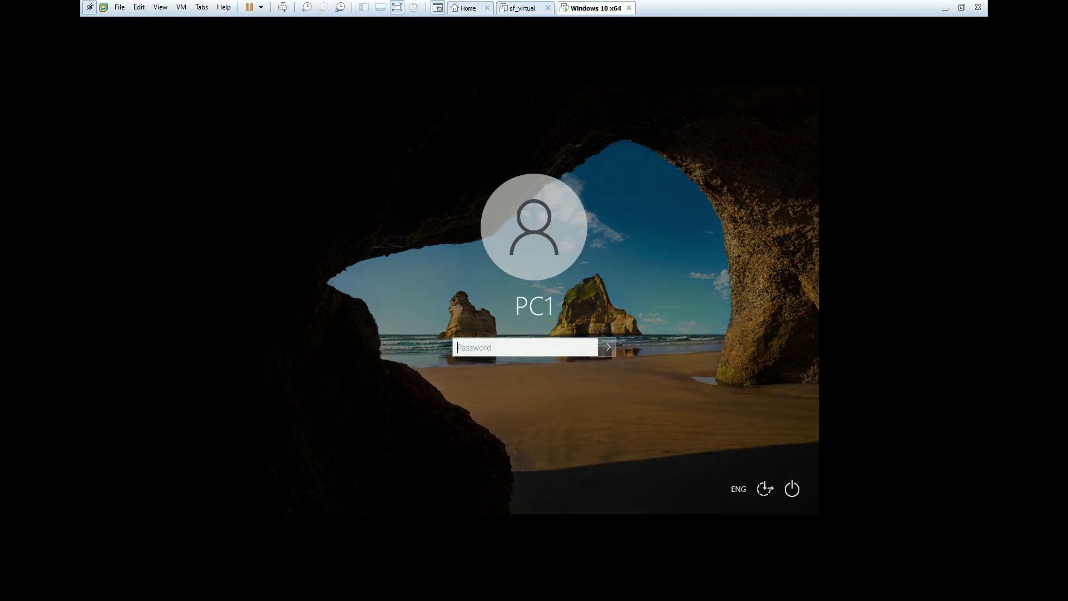
# Dismiss the lock screen and sign in to PC1 with its password
pyautogui.press('capslock')
pyautogui.press('capslock')
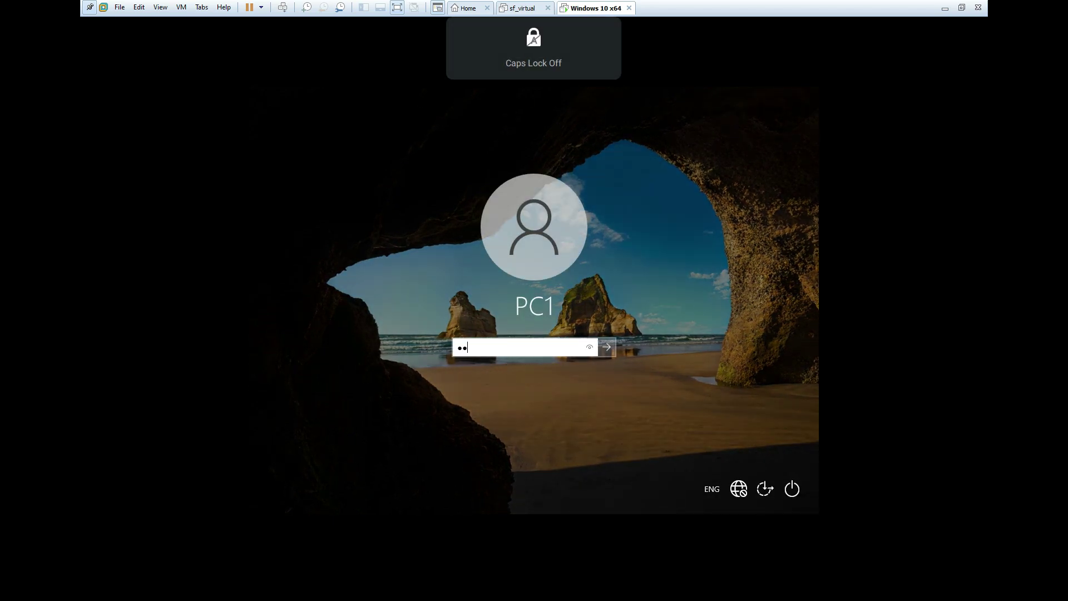
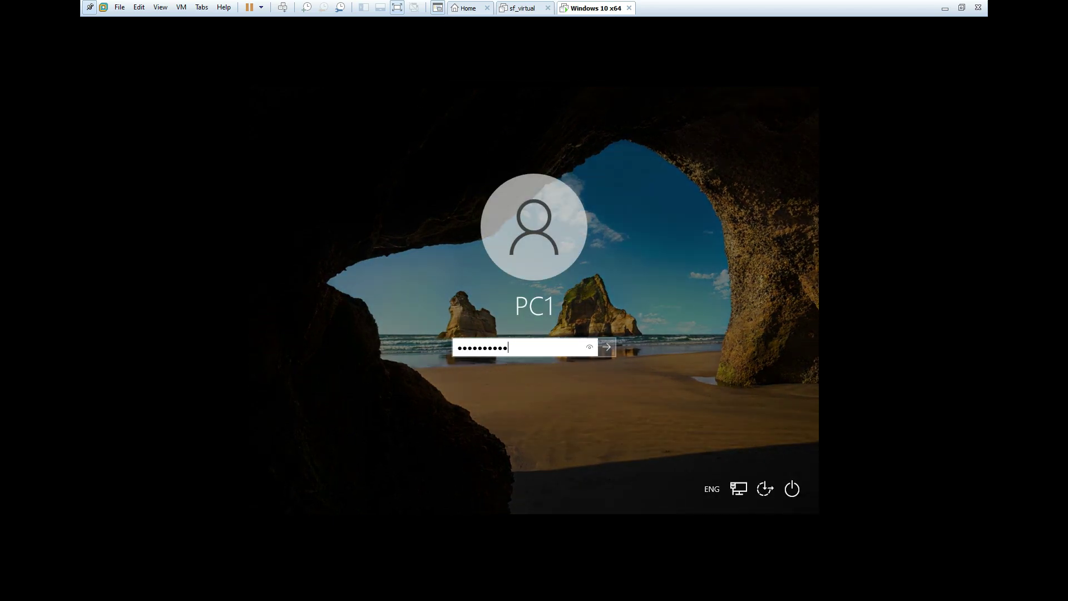
pyautogui.press('Return')
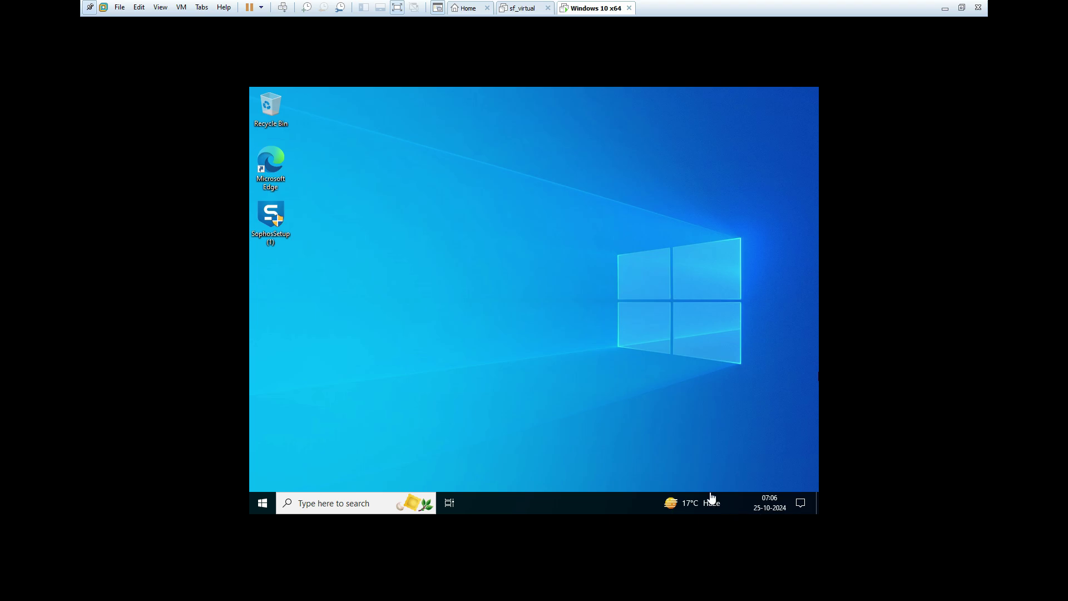
# Check Programs and Features on PC1 shows no Sophos Endpoint Agent, then minimize VMware
pyautogui.click(502, 233)
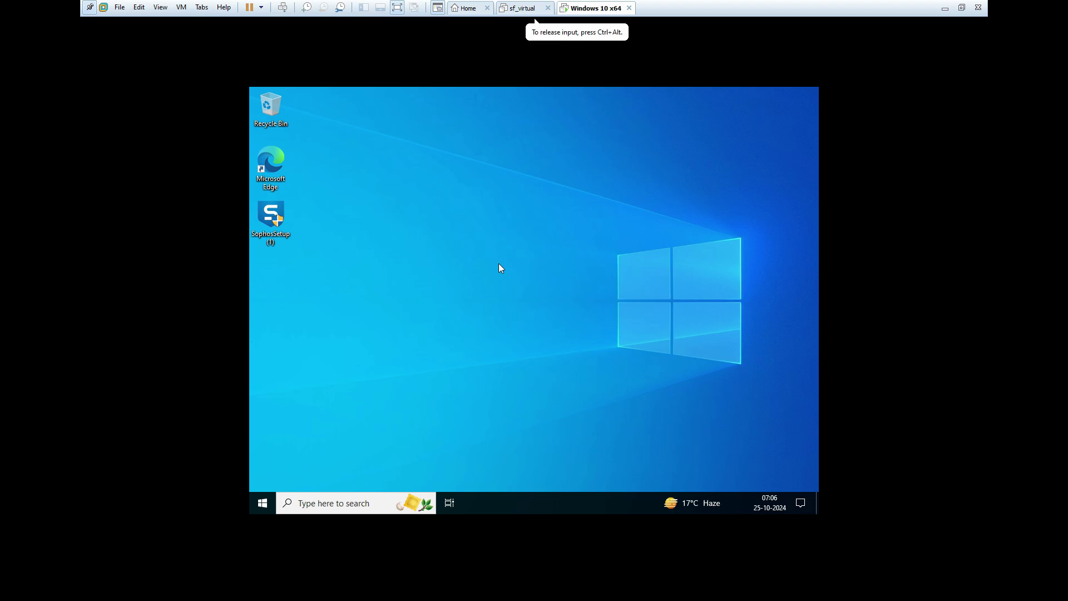
pyautogui.rightClick(430, 271)
pyautogui.click(445, 298)
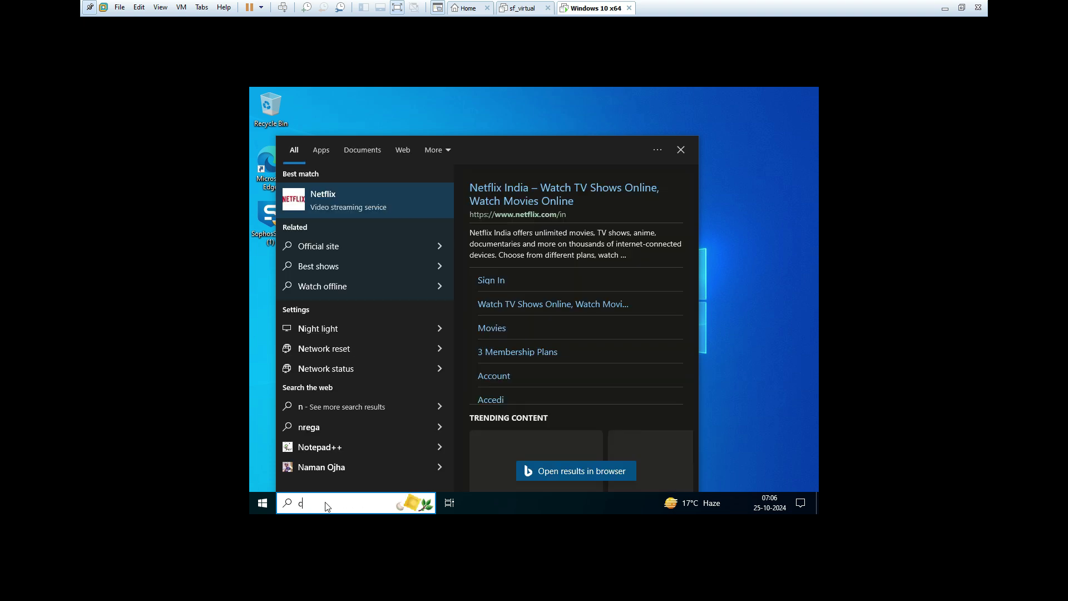
pyautogui.write('con')
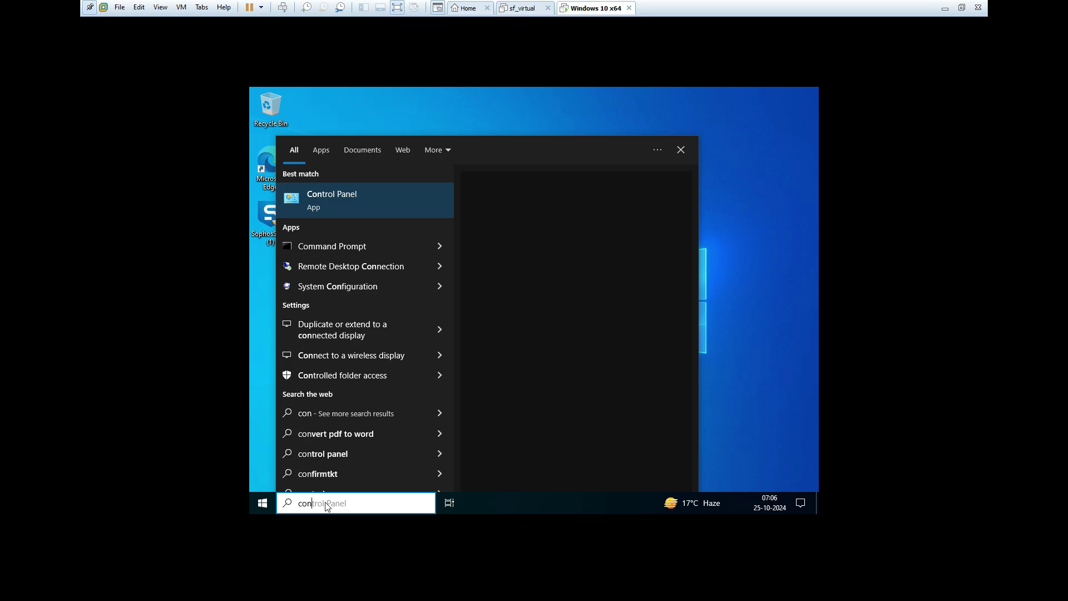
pyautogui.press('Escape')
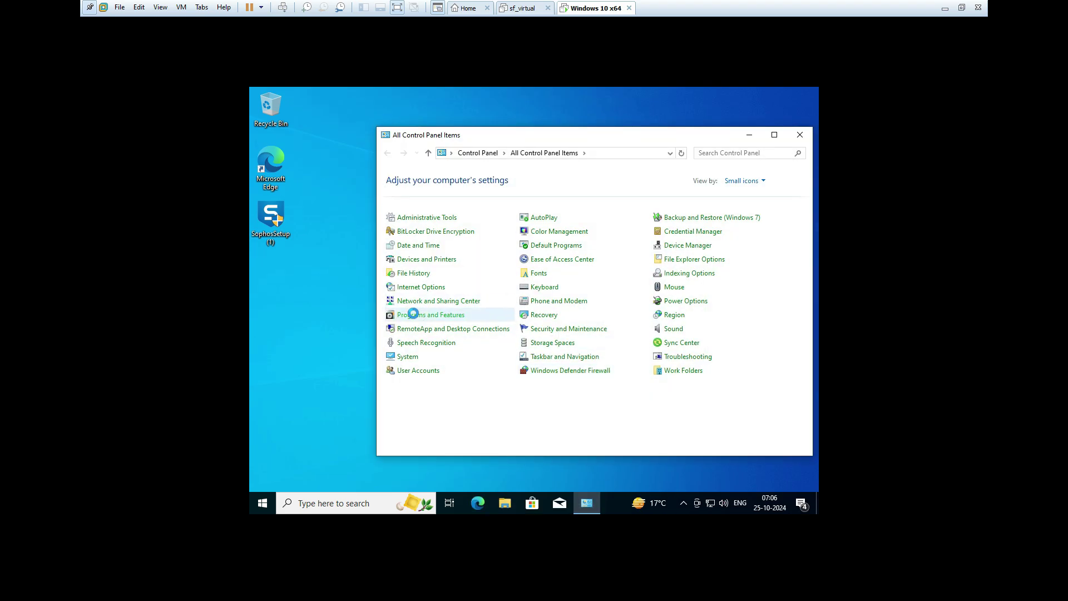
pyautogui.click(414, 316)
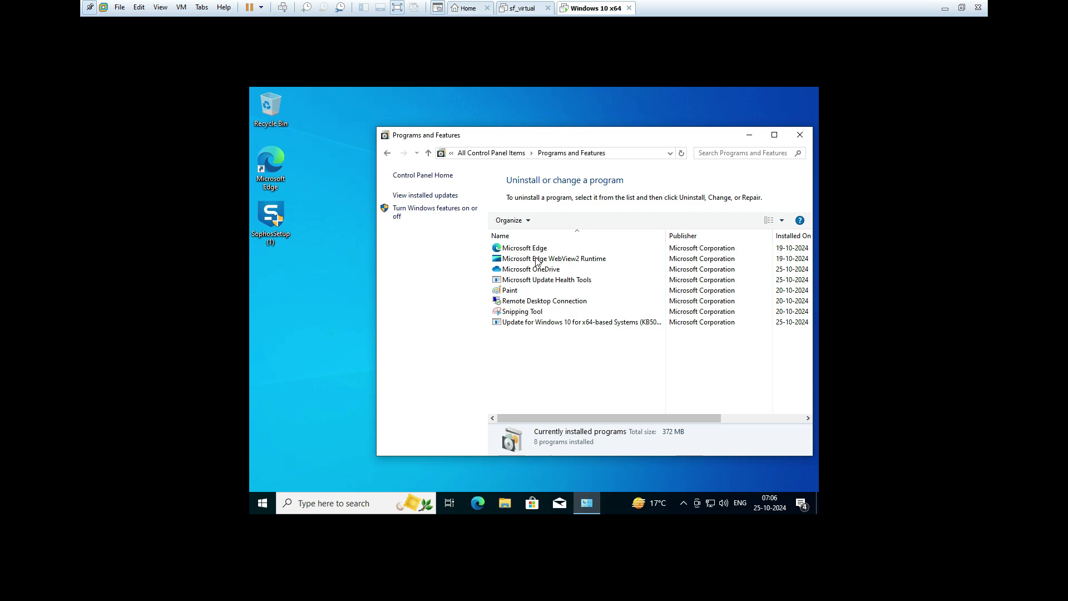
pyautogui.doubleClick(555, 326)
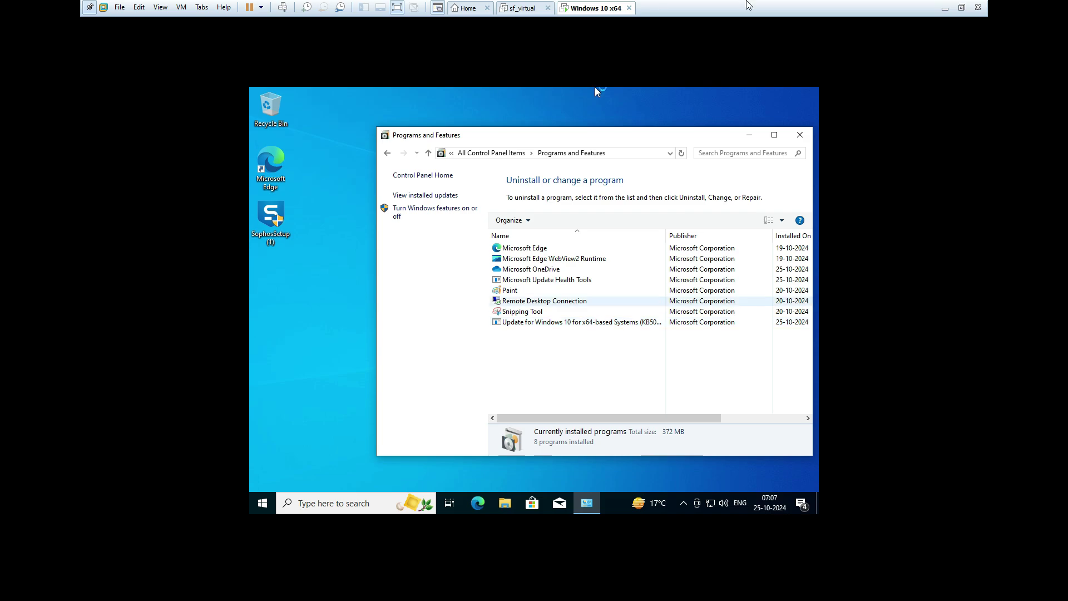
pyautogui.click(945, 8)
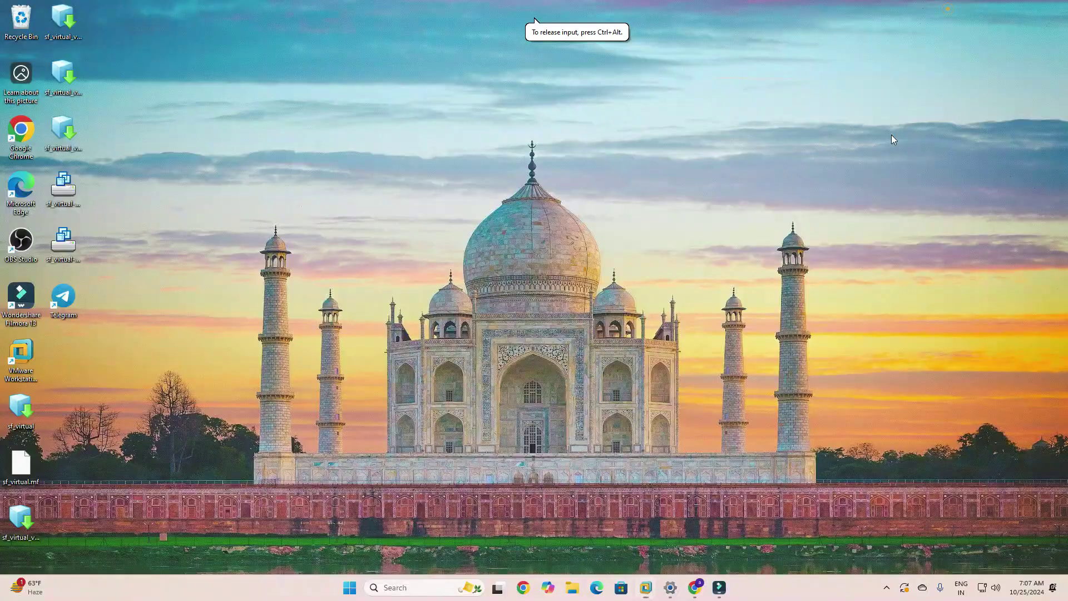
# Bring Sophos Central's Demopc1 summary back to front and deselect the password text
pyautogui.click(695, 587)
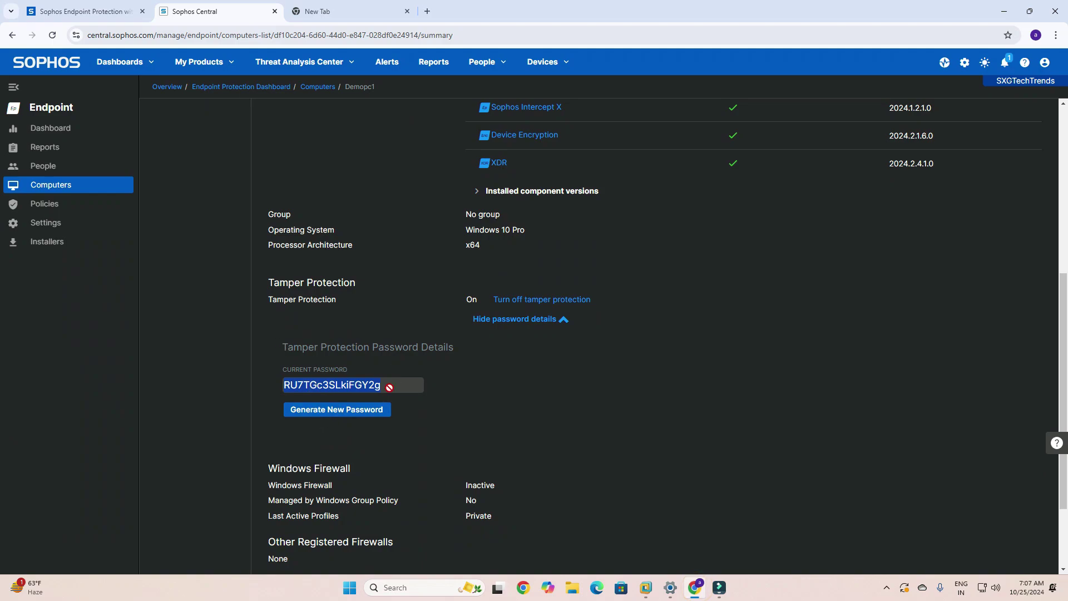
pyautogui.click(466, 399)
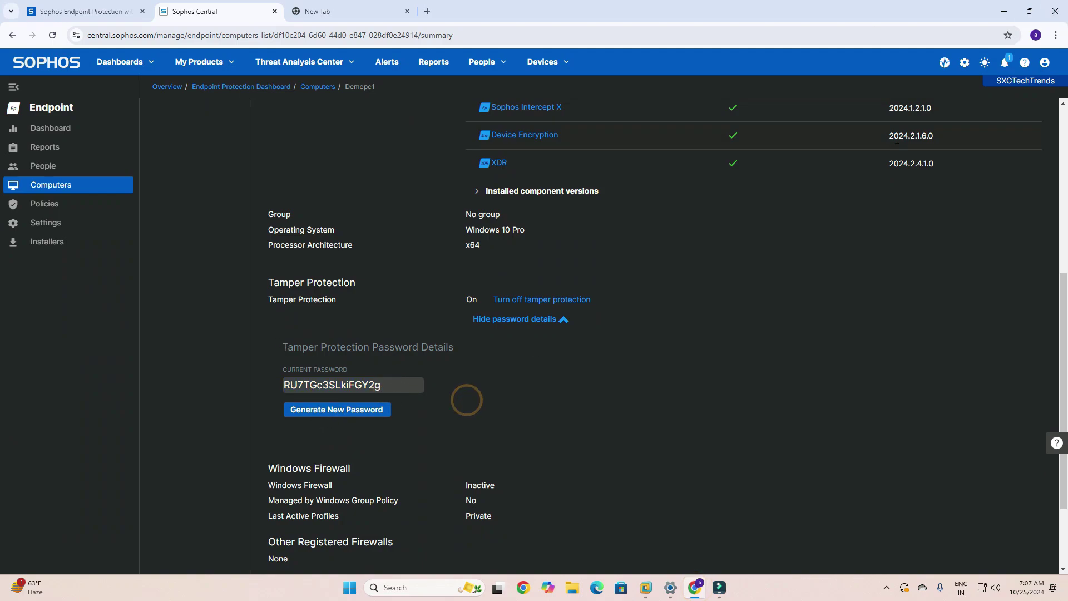